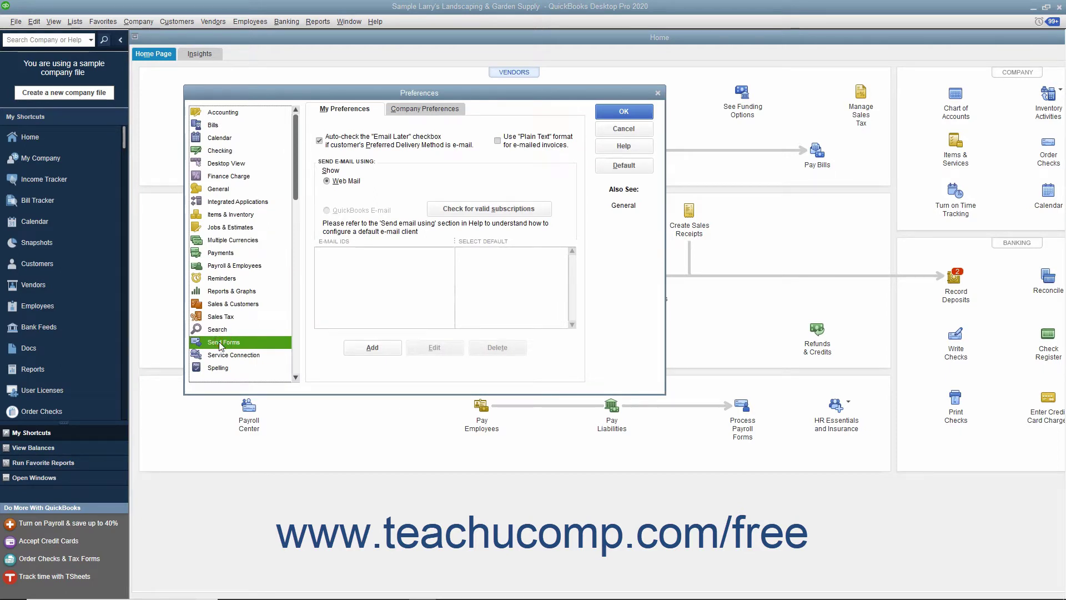
Step: Review Send Forms My Preferences (Email Later auto-check, Web Mail) and close Preferences with OK
{"action": "left_click", "coordinate": [367, 113]}
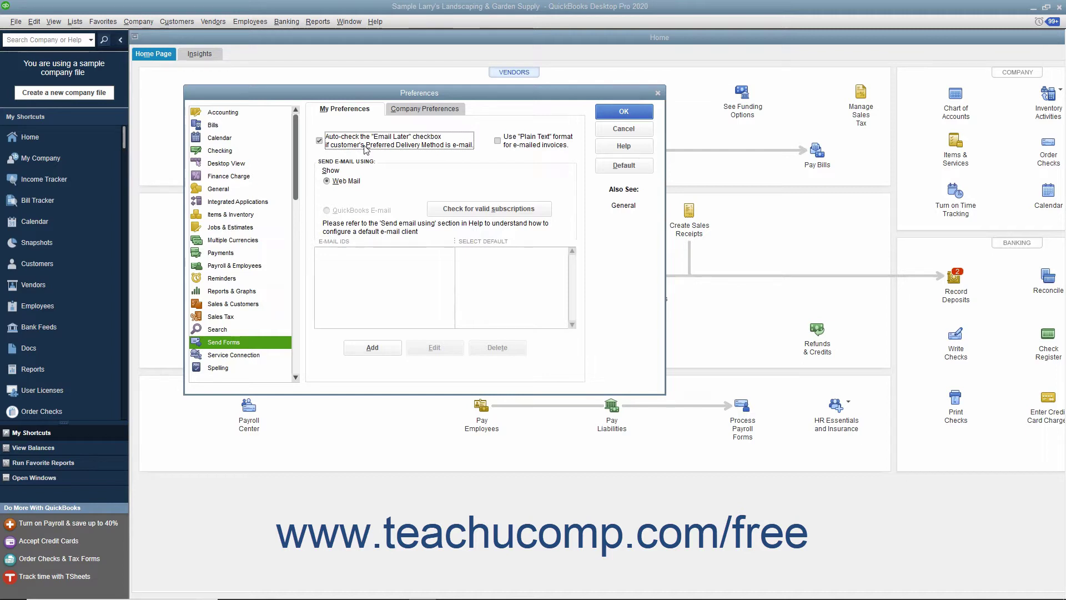
{"action": "left_click", "coordinate": [602, 112]}
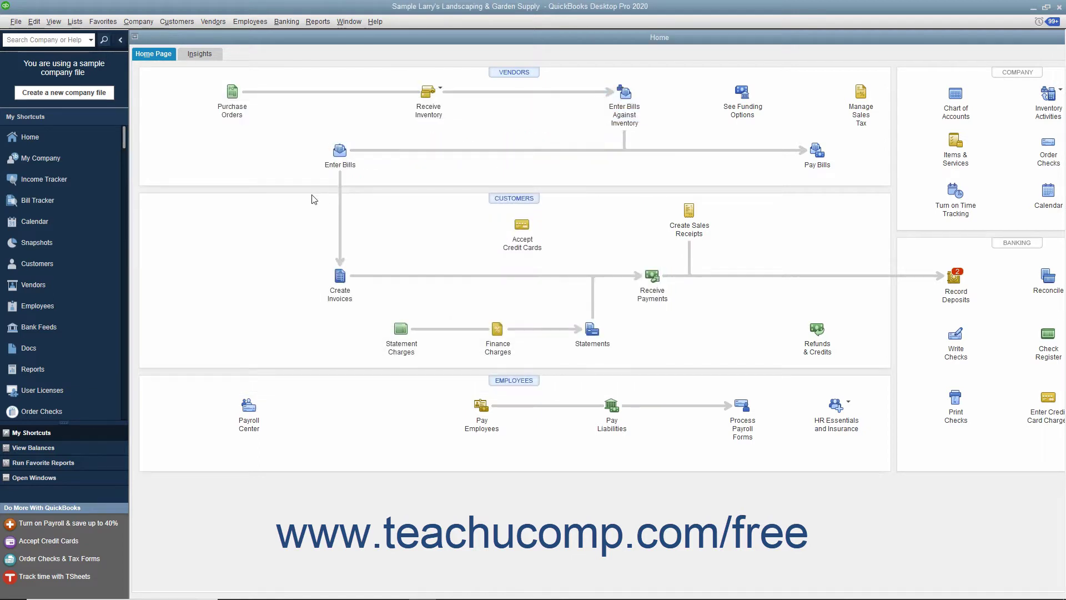
Step: Start Create Batch Invoices from the Customers menu and dismiss the customer-info reminder
{"action": "left_click", "coordinate": [176, 22]}
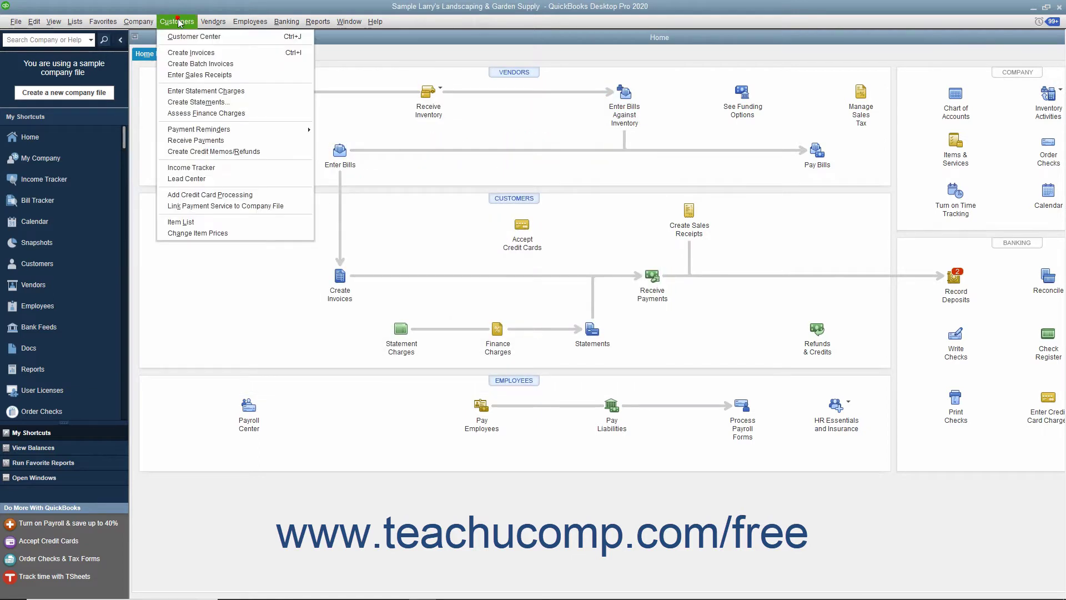
{"action": "left_click", "coordinate": [188, 64]}
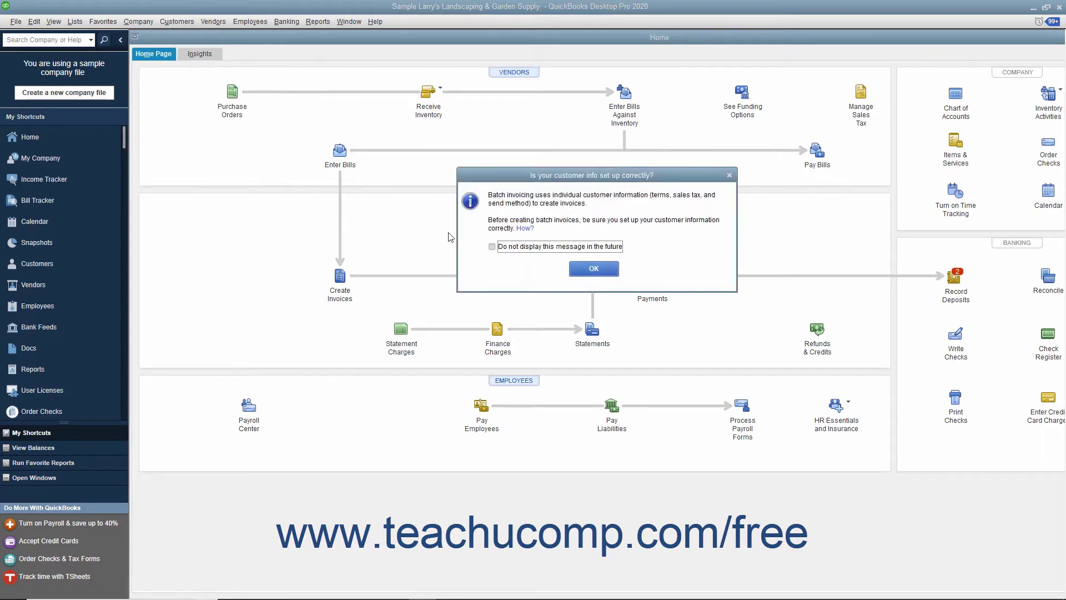
{"action": "left_click", "coordinate": [582, 270]}
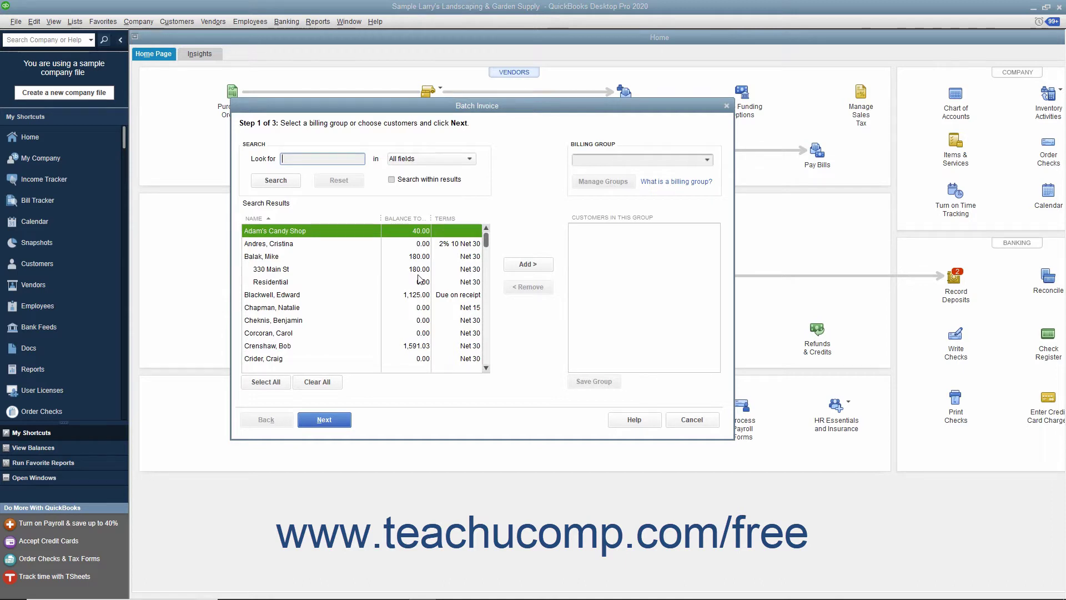
Step: Add and then remove Adam's Candy Shop, and show the Billing Group choices
{"action": "left_click", "coordinate": [302, 231]}
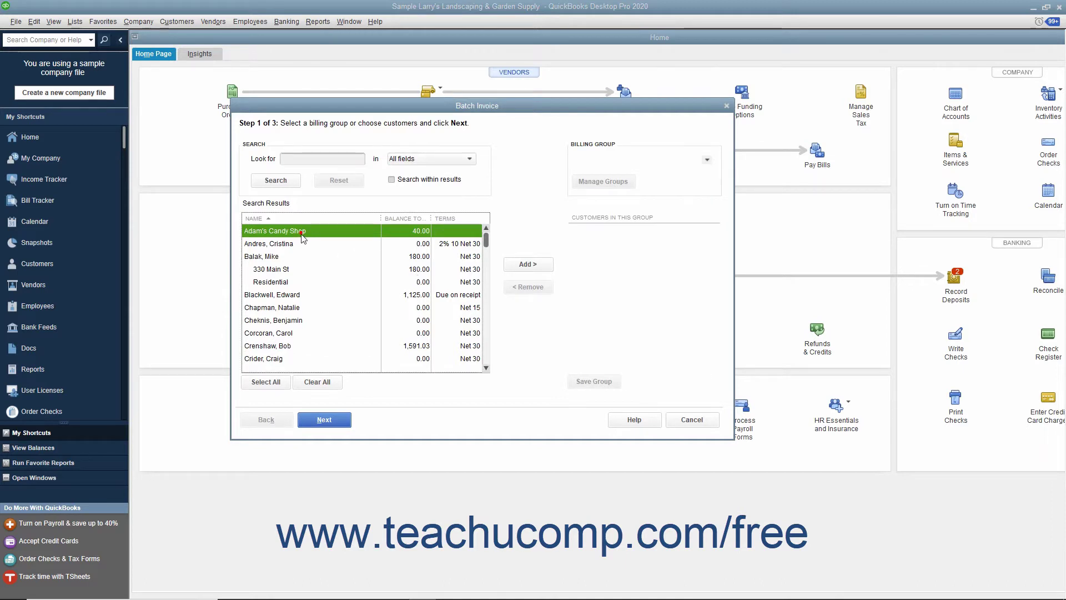
{"action": "left_click", "coordinate": [521, 265]}
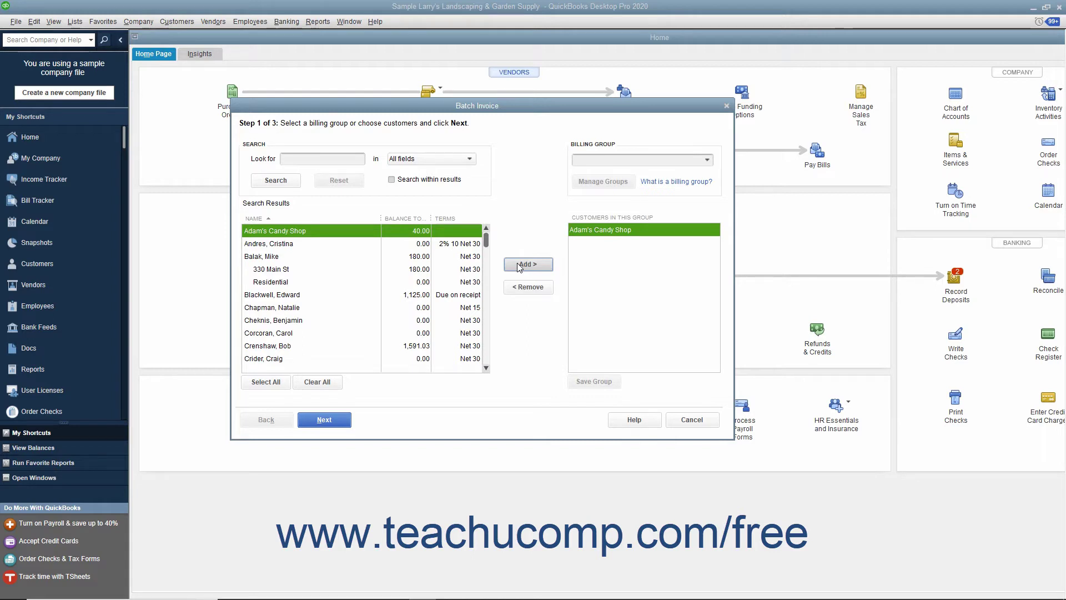
{"action": "left_click", "coordinate": [526, 286]}
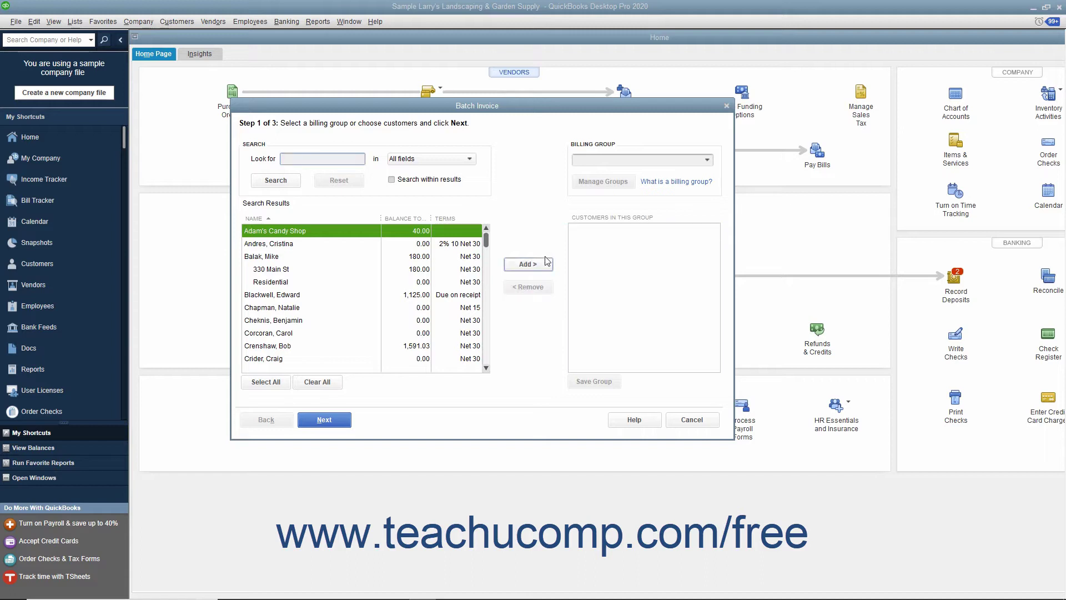
{"action": "left_click", "coordinate": [708, 161]}
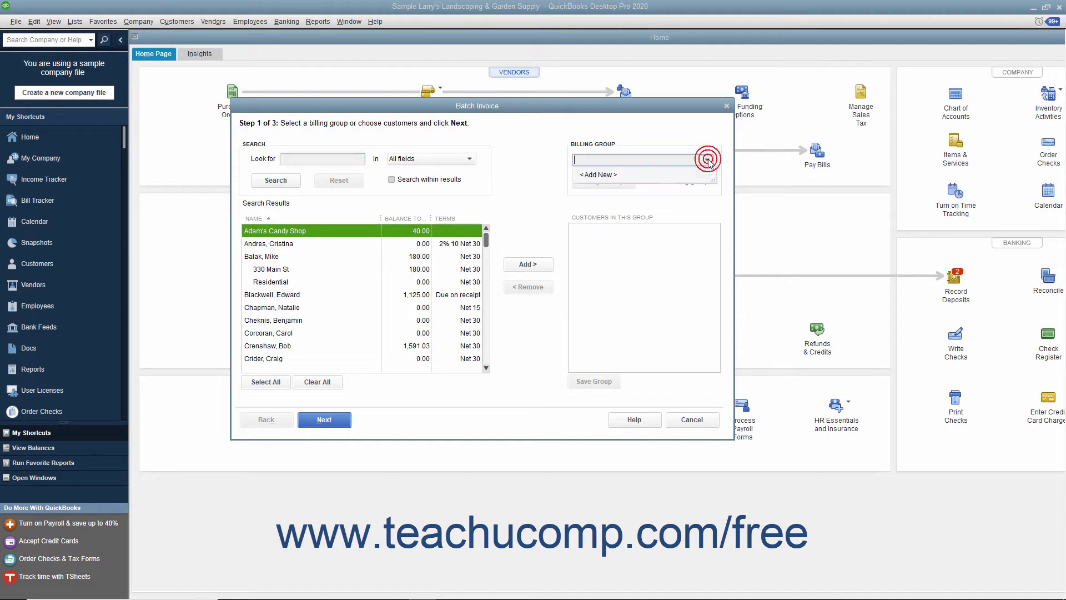
Step: Add a new billing group named 'Weekly Gardening- Commercial' and save it
{"action": "left_click", "coordinate": [671, 176]}
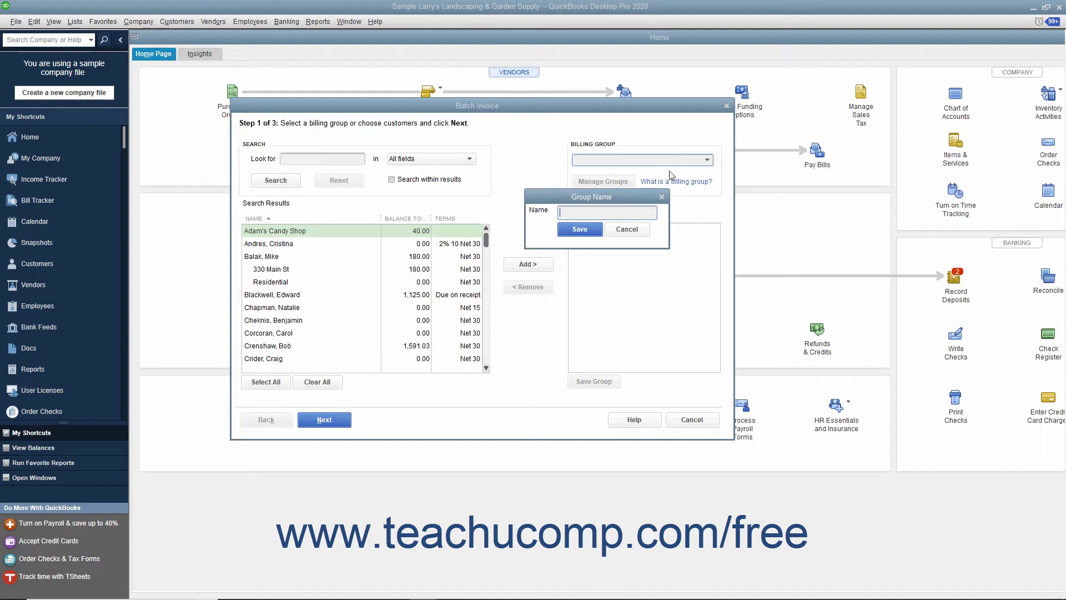
{"action": "type", "text": "Weekly Gardening- Commercial"}
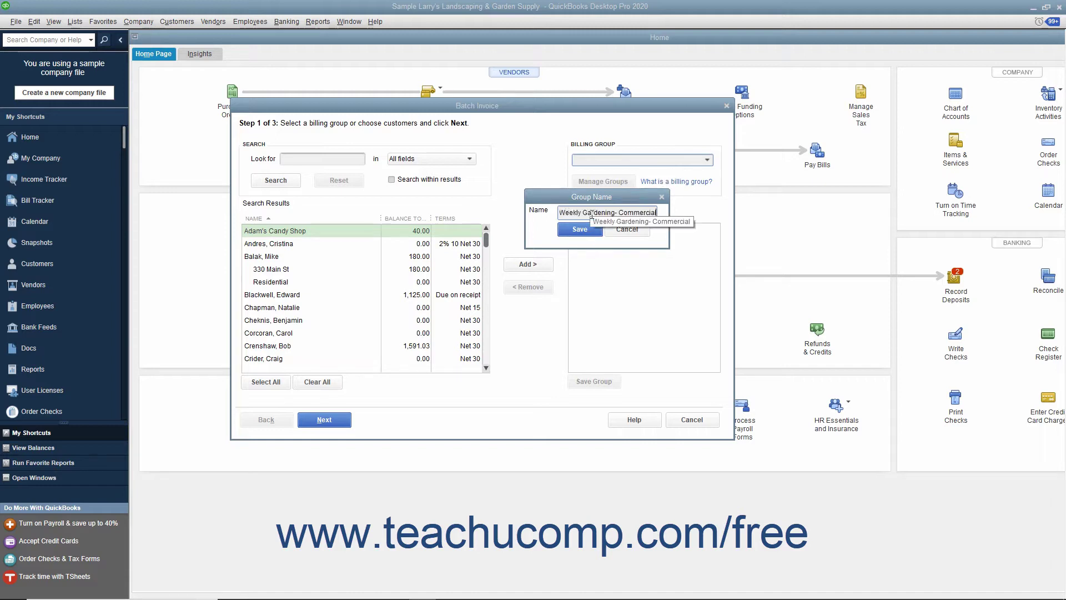
{"action": "left_click", "coordinate": [582, 230]}
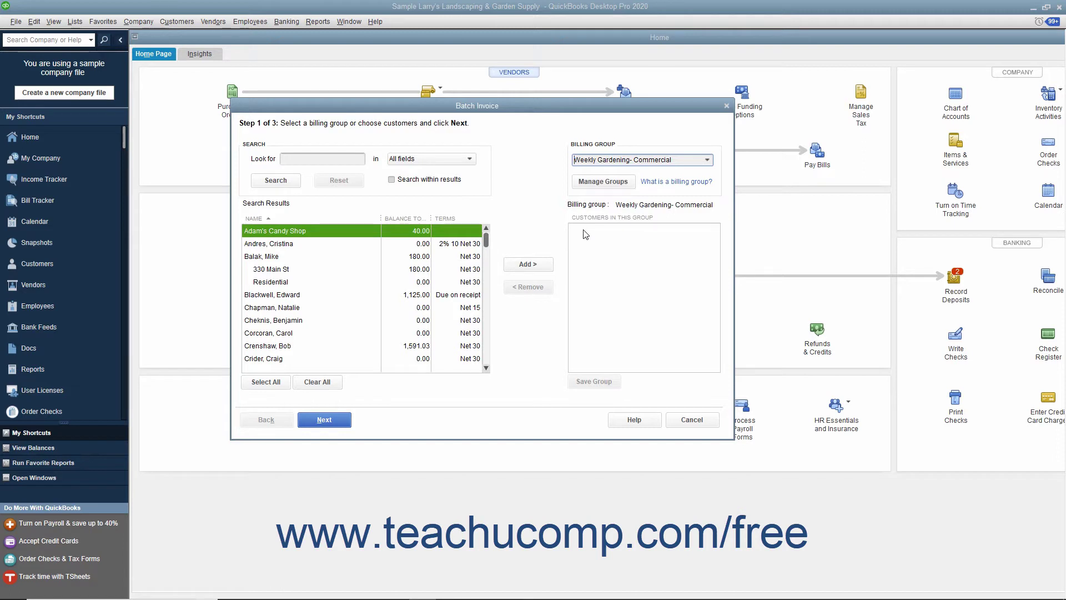
Step: Add Adam's Candy Shop, DJ's Computers and Ecker Design to the billing group
{"action": "left_click", "coordinate": [333, 232]}
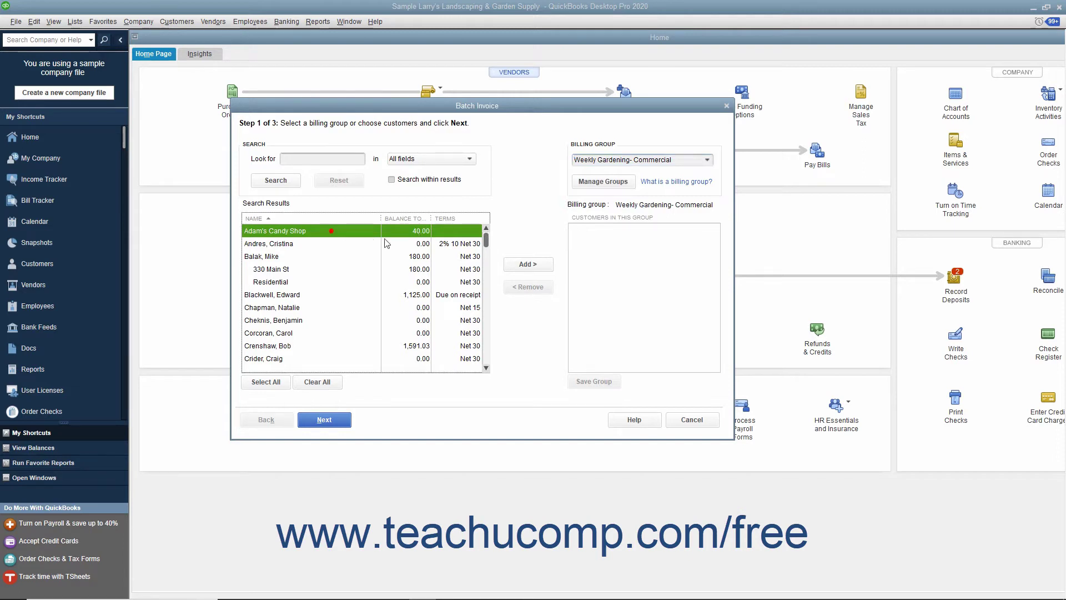
{"action": "left_click", "coordinate": [528, 264]}
{"action": "scroll", "coordinate": [288, 301], "scroll_direction": "down", "scroll_amount": 2}
{"action": "left_click", "coordinate": [286, 295]}
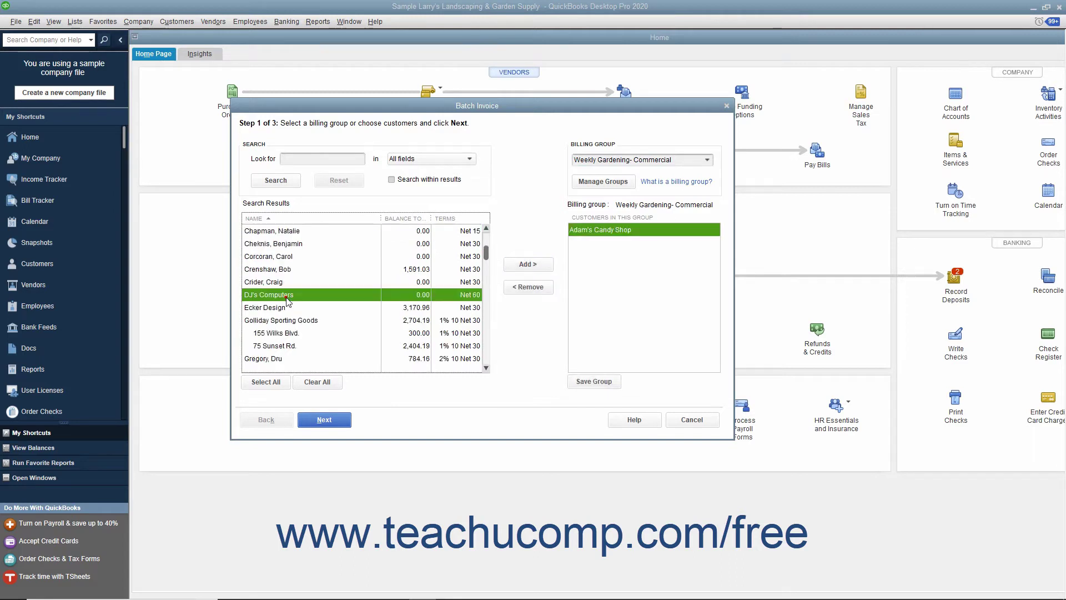
{"action": "left_click", "coordinate": [528, 264]}
{"action": "left_click", "coordinate": [310, 309]}
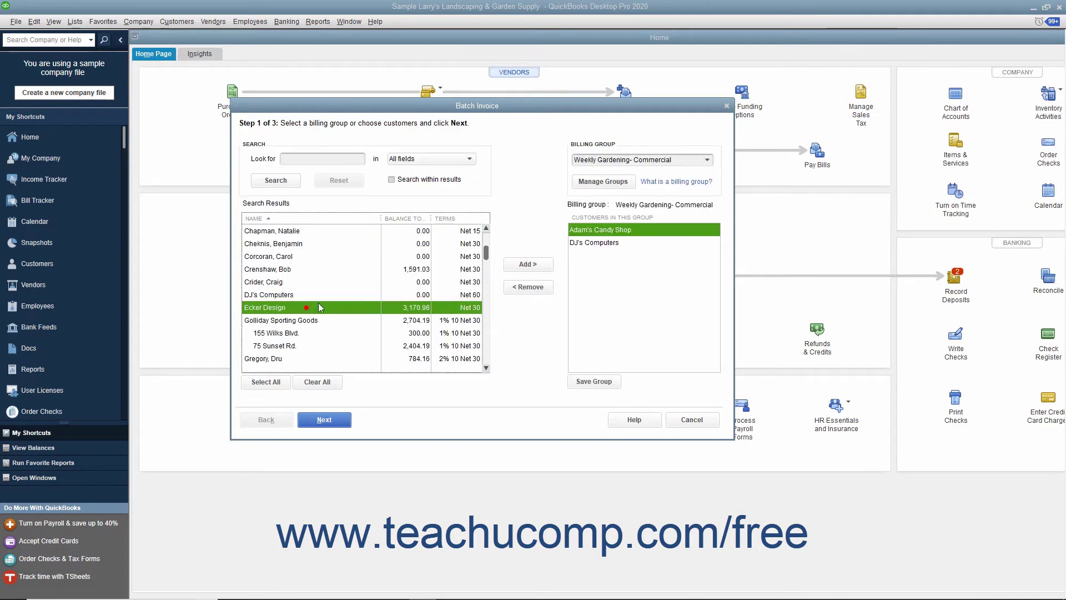
{"action": "left_click", "coordinate": [528, 264]}
Step: Add Golliday Sporting Goods' 155 Wilks Blvd. and 75 Sunset Rd. jobs, then save the group
{"action": "left_click", "coordinate": [311, 334]}
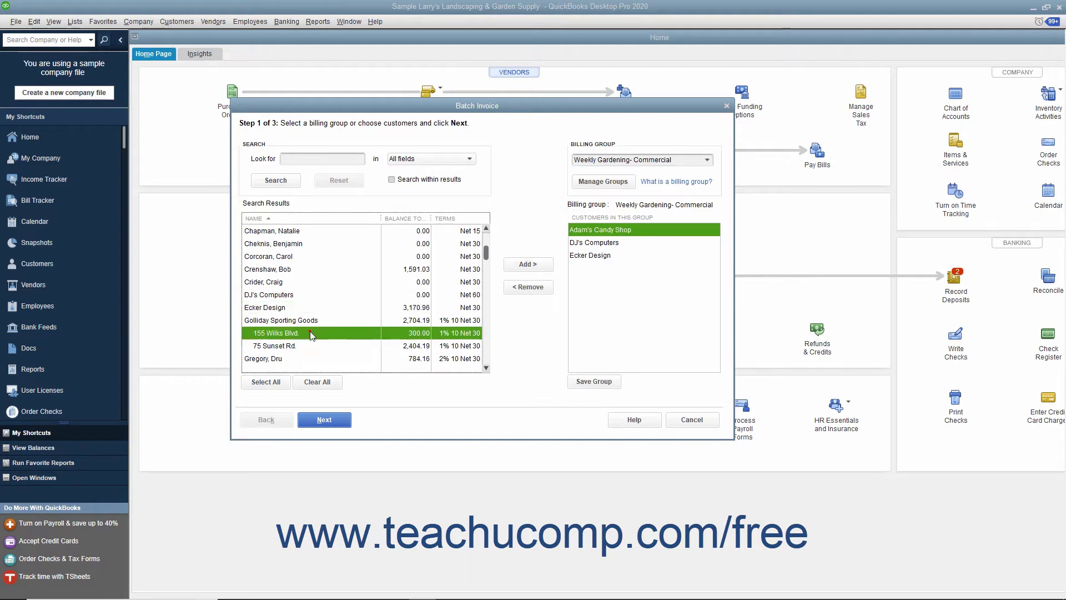
{"action": "left_click", "coordinate": [528, 265]}
{"action": "left_click", "coordinate": [311, 347]}
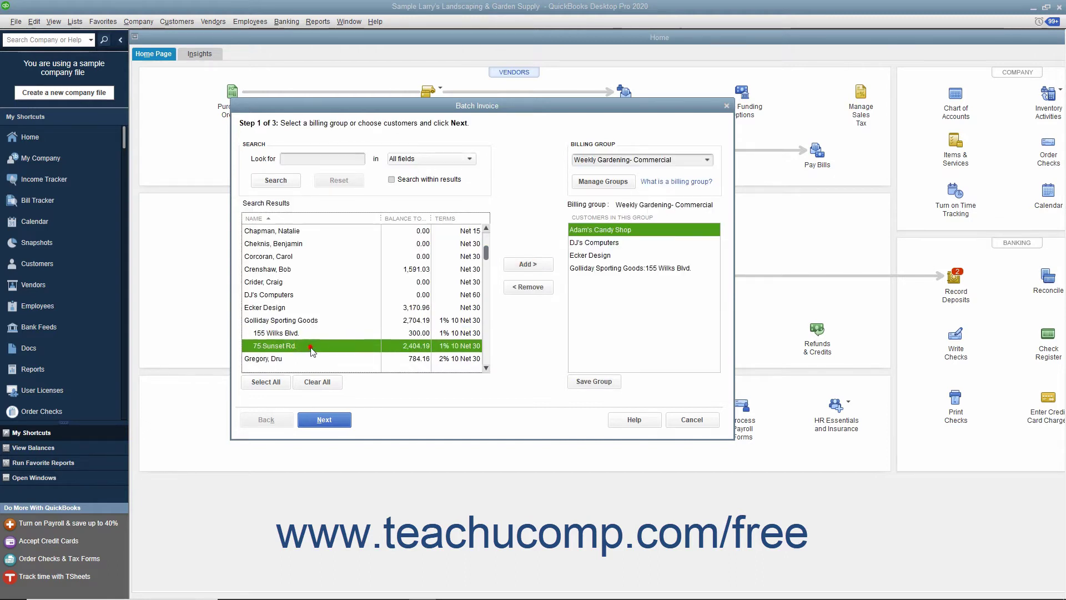
{"action": "left_click", "coordinate": [528, 264]}
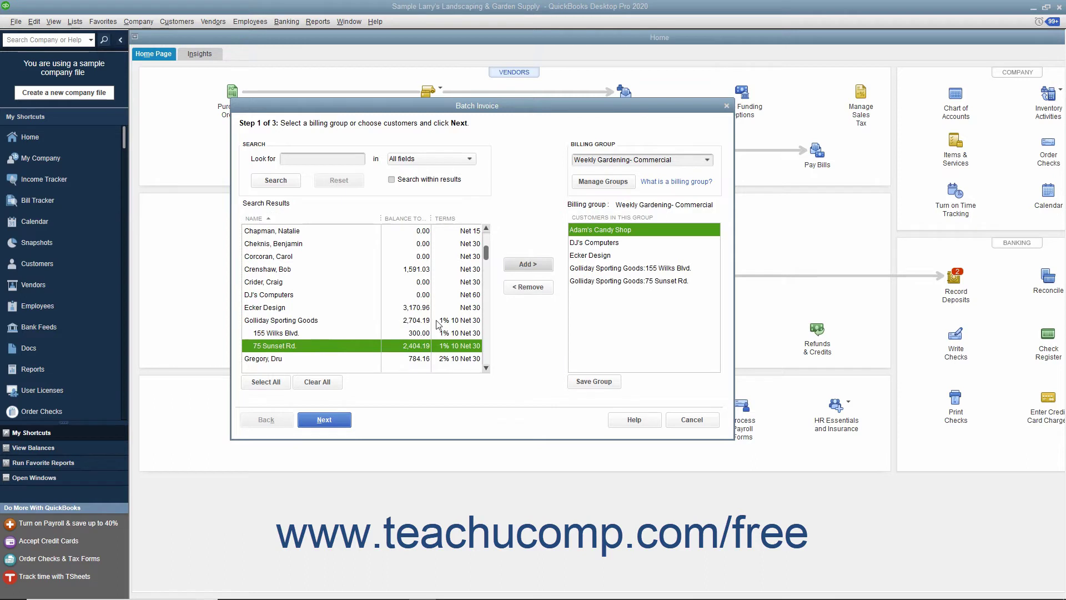
{"action": "left_click", "coordinate": [582, 380]}
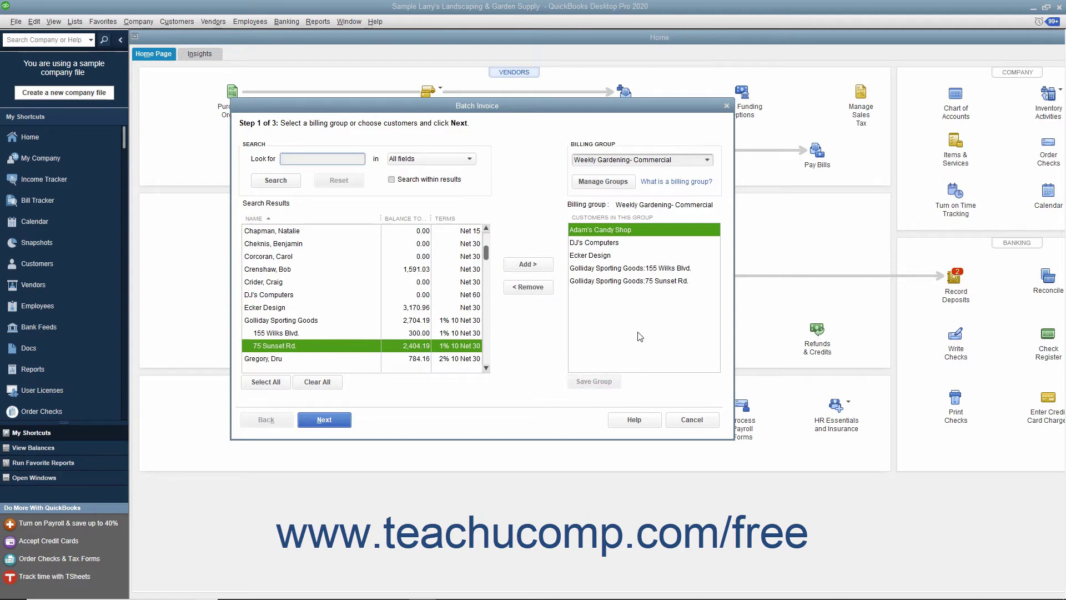
Step: Select the Weekly Gardening- Commercial group, remove DJ's Computers, and save it
{"action": "left_click", "coordinate": [707, 161]}
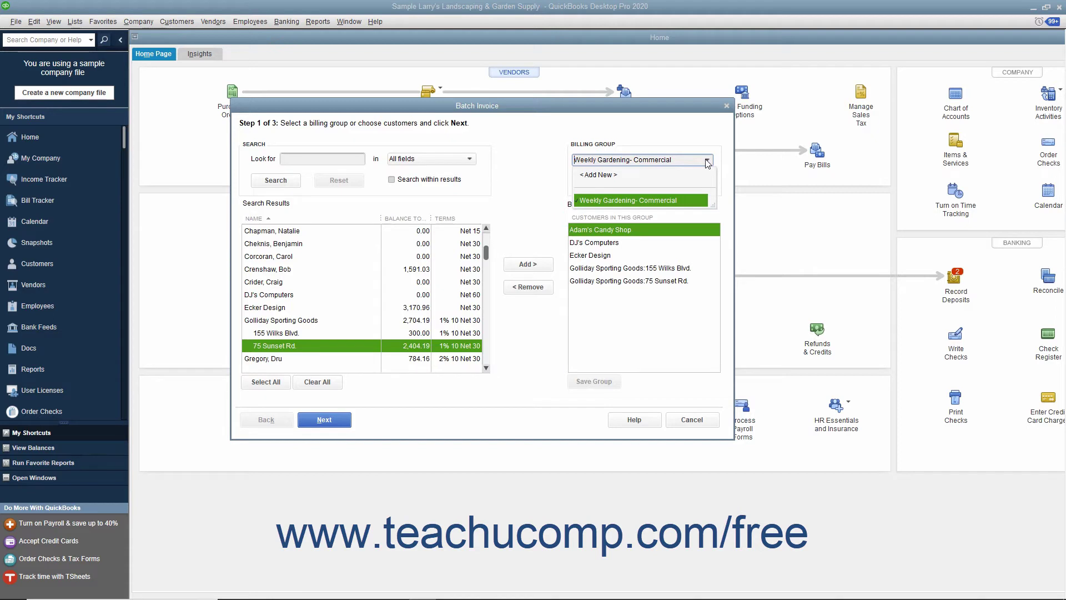
{"action": "left_click", "coordinate": [708, 162]}
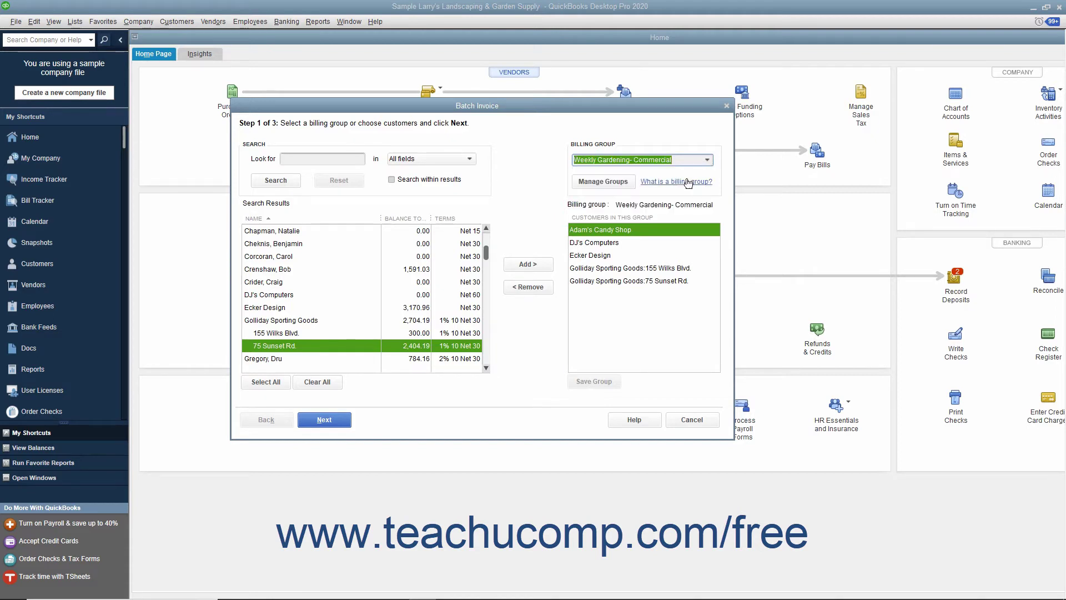
{"action": "left_click", "coordinate": [590, 245]}
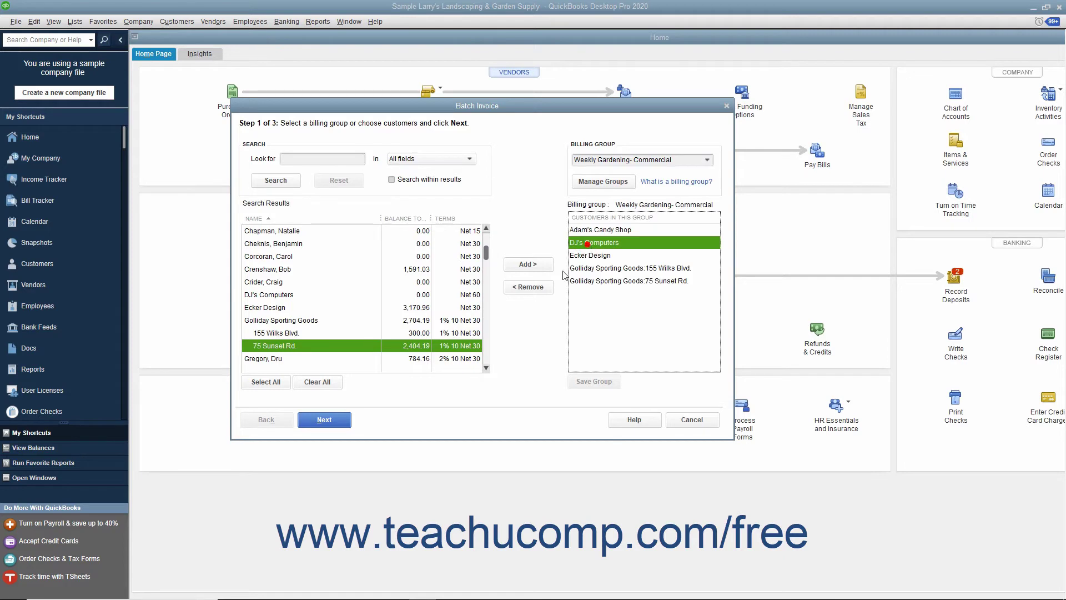
{"action": "left_click", "coordinate": [543, 293]}
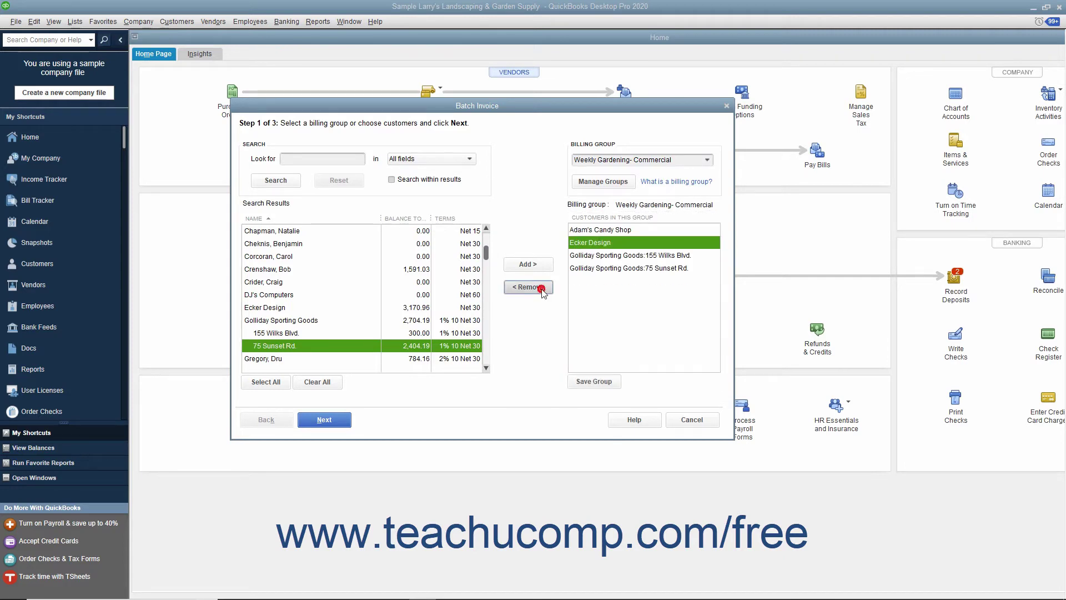
{"action": "left_click", "coordinate": [593, 384]}
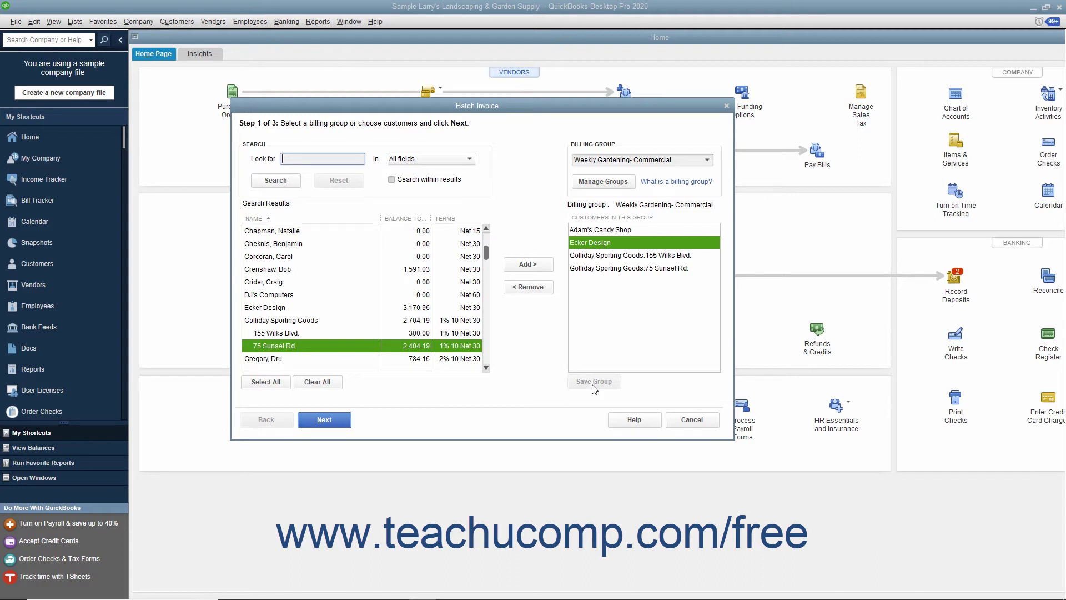
Step: In Manage Groups, rename the group to 'Weekly Gardening- Comm.', save, and close
{"action": "left_click", "coordinate": [631, 186]}
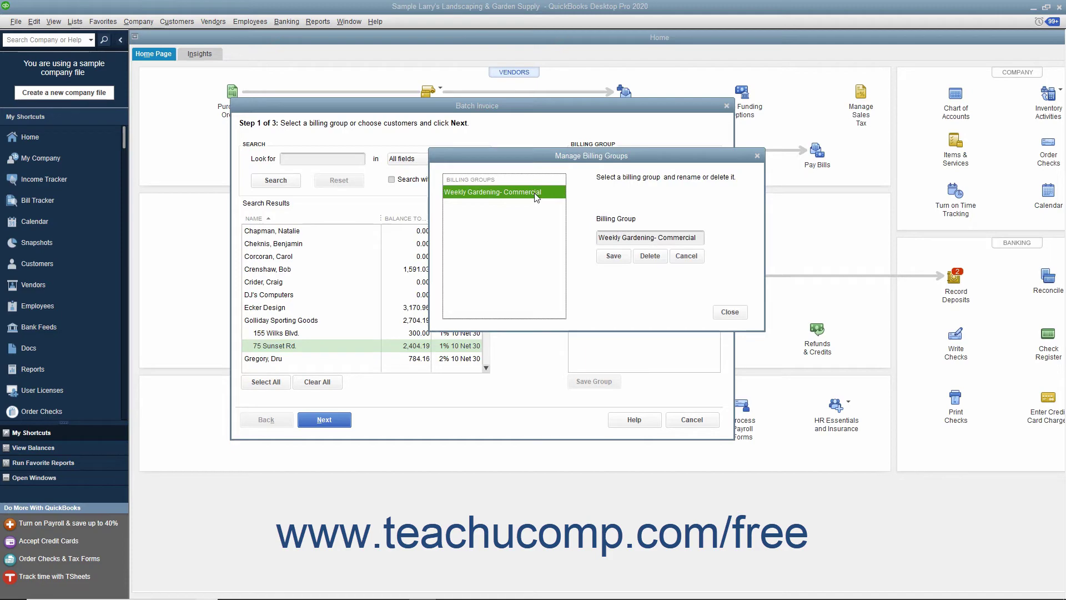
{"action": "left_click", "coordinate": [697, 238]}
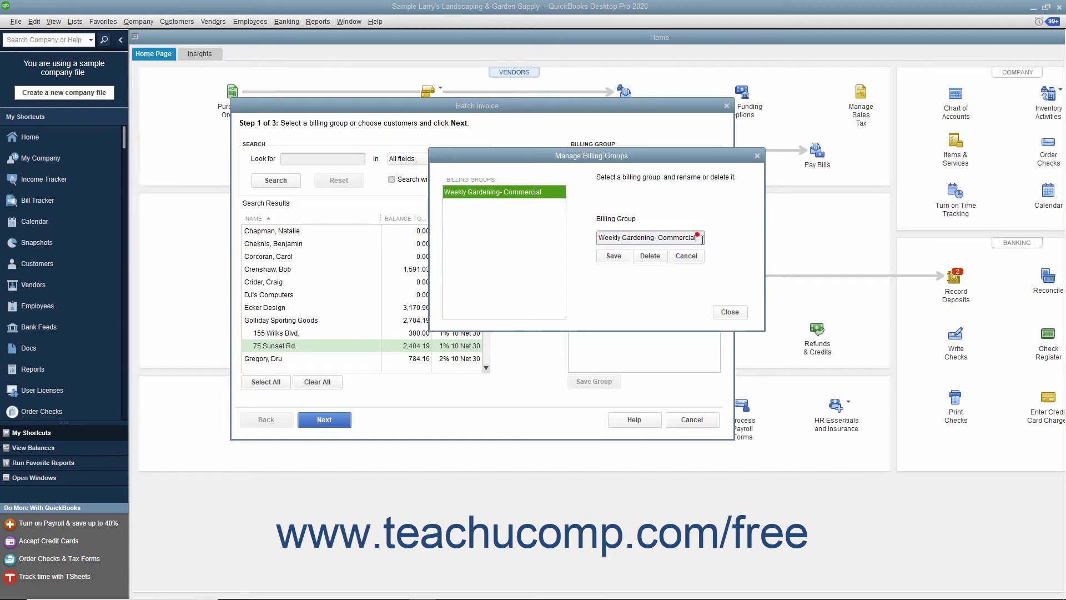
{"action": "key", "text": "BackSpace"}
{"action": "key", "text": "BackSpace"}
{"action": "key", "text": "BackSpace"}
{"action": "key", "text": "BackSpace"}
{"action": "key", "text": "BackSpace"}
{"action": "key", "text": "BackSpace"}
{"action": "left_click", "coordinate": [611, 257]}
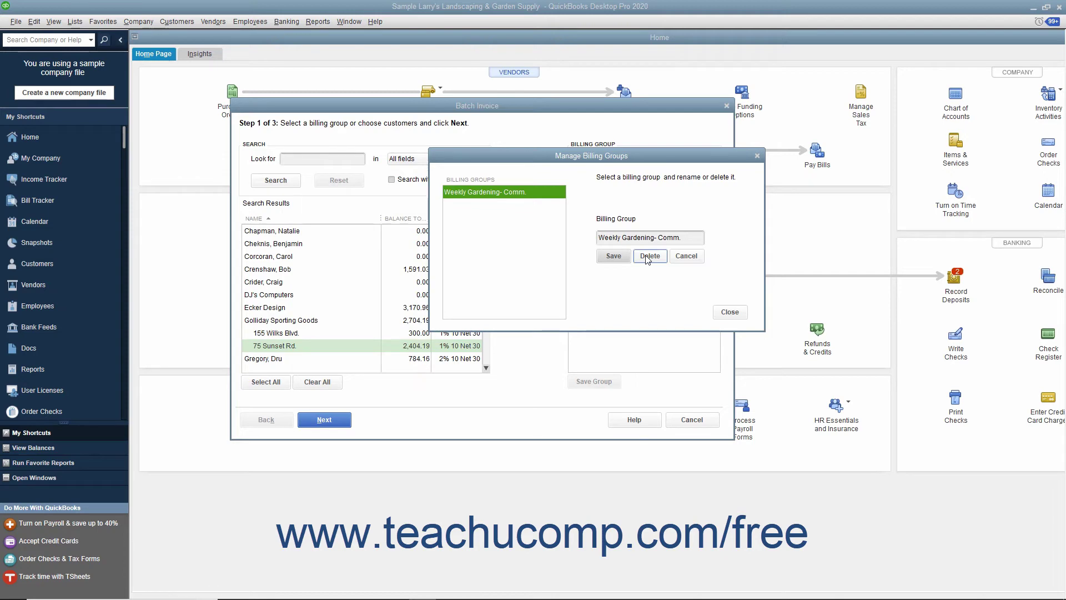
{"action": "left_click", "coordinate": [721, 314]}
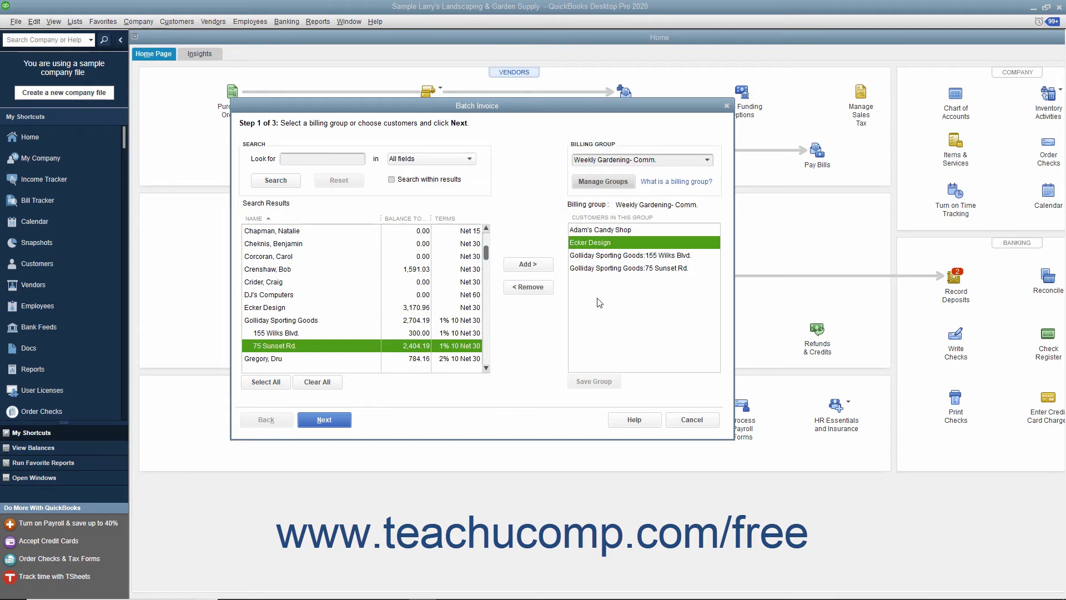
Step: Date the batch invoices 12/15/2024 using the Intuit Product Invoice template
{"action": "left_click", "coordinate": [325, 420]}
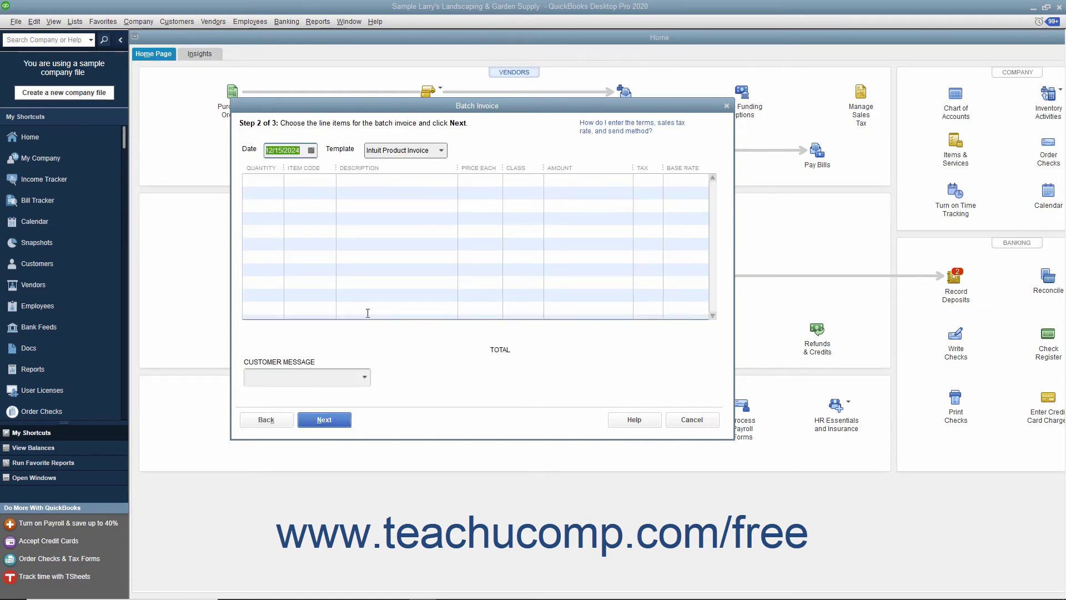
{"action": "left_click", "coordinate": [311, 150]}
{"action": "left_click", "coordinate": [282, 228]}
{"action": "left_click", "coordinate": [439, 153]}
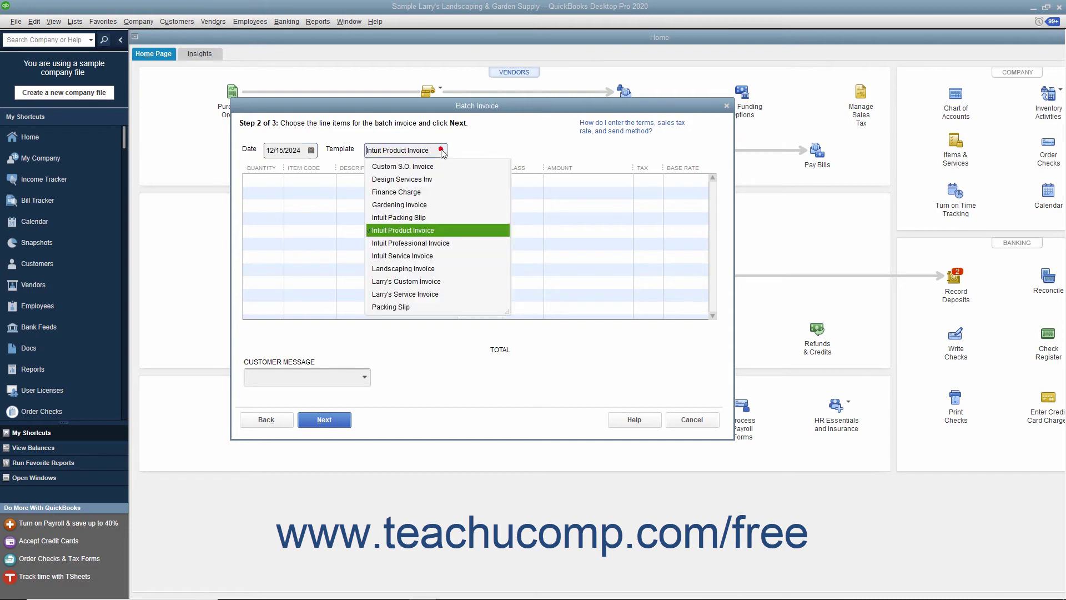
{"action": "left_click", "coordinate": [442, 153]}
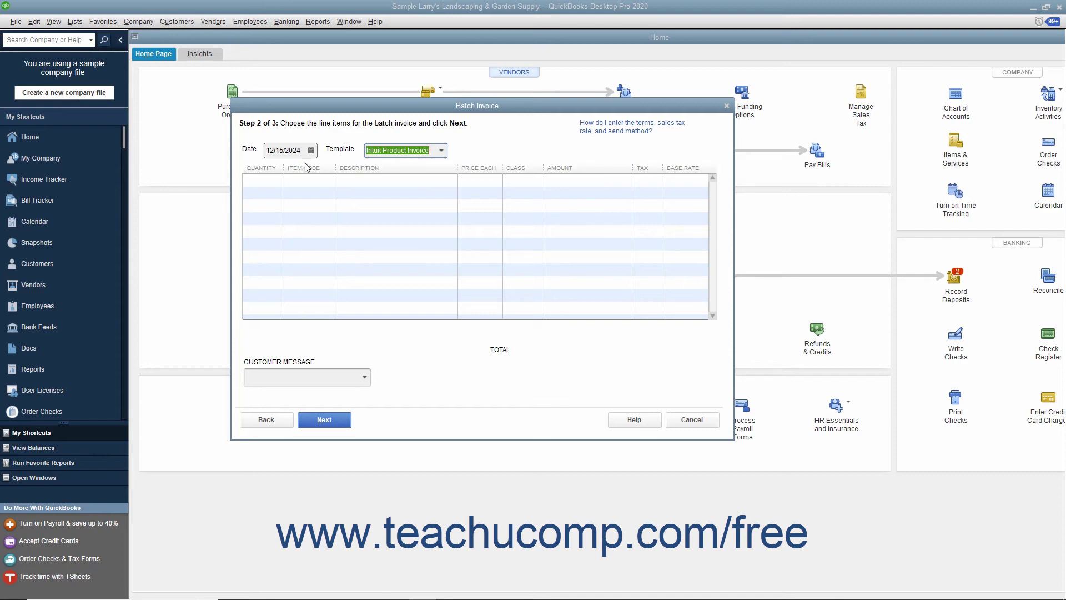
Step: Add a Gardening line with quantity 1 at 15.00 and proceed to Step 3
{"action": "left_click", "coordinate": [277, 181]}
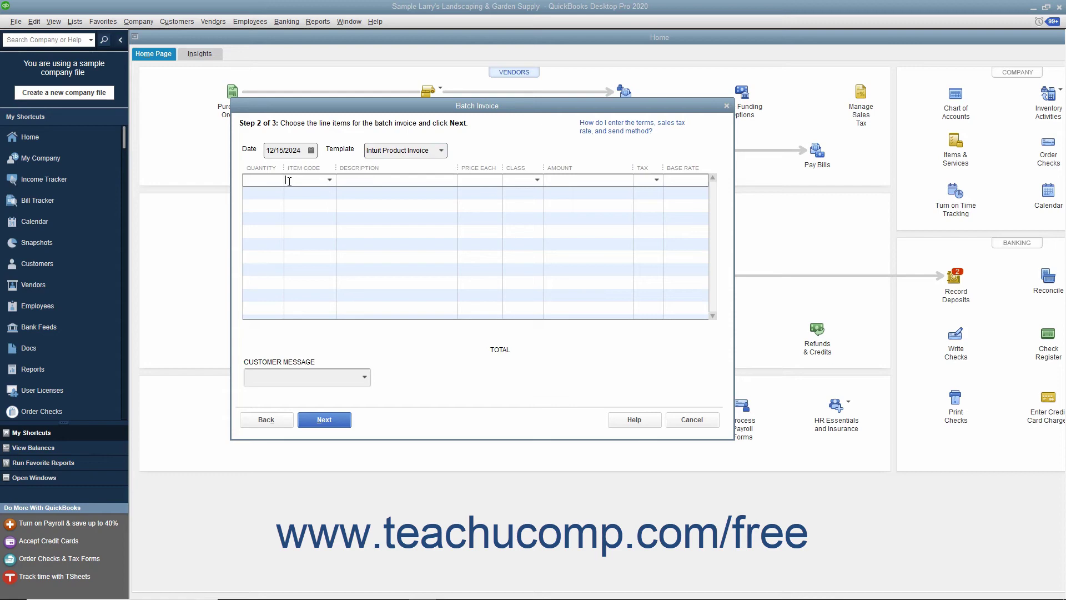
{"action": "left_click", "coordinate": [329, 180]}
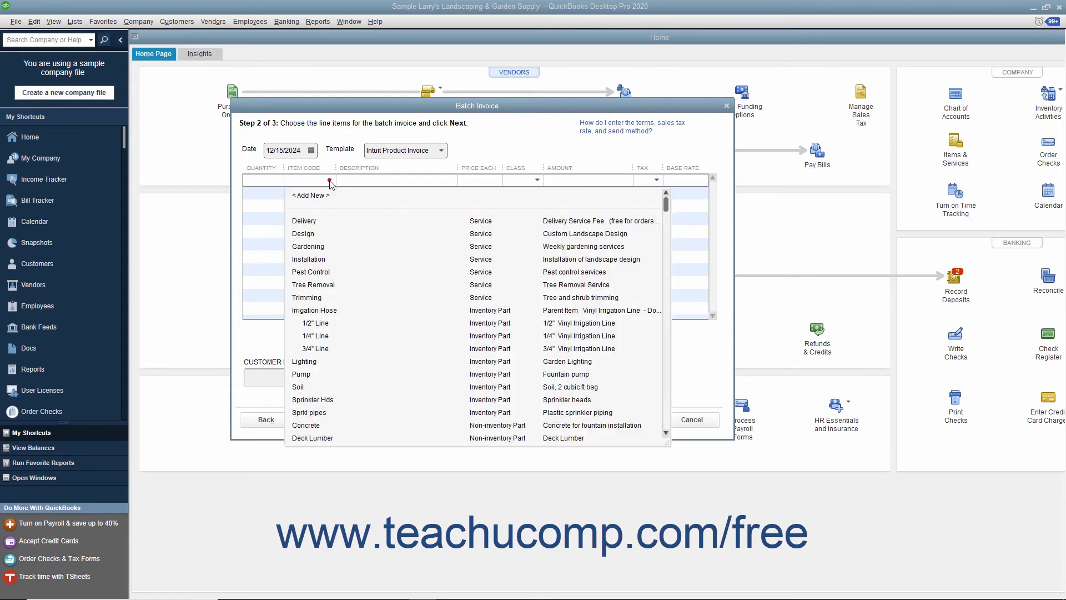
{"action": "left_click", "coordinate": [308, 247]}
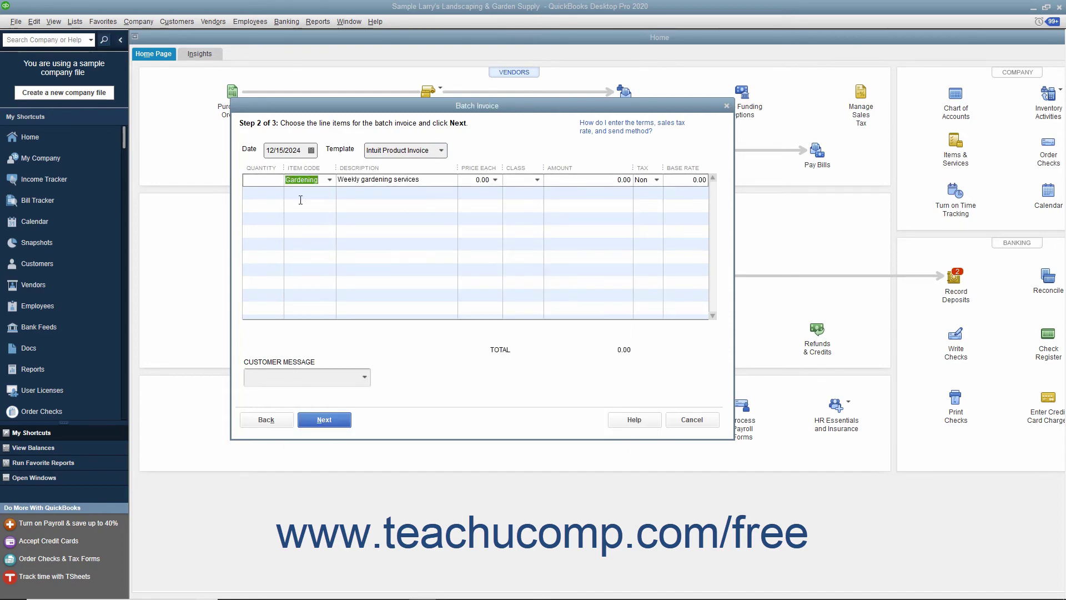
{"action": "left_click", "coordinate": [278, 182]}
{"action": "type", "text": "1"}
{"action": "key", "text": "Tab"}
{"action": "key", "text": "Tab"}
{"action": "key", "text": "Tab"}
{"action": "type", "text": "15"}
{"action": "key", "text": "Tab"}
{"action": "left_click", "coordinate": [593, 183]}
{"action": "left_click", "coordinate": [283, 376]}
{"action": "left_click", "coordinate": [344, 422]}
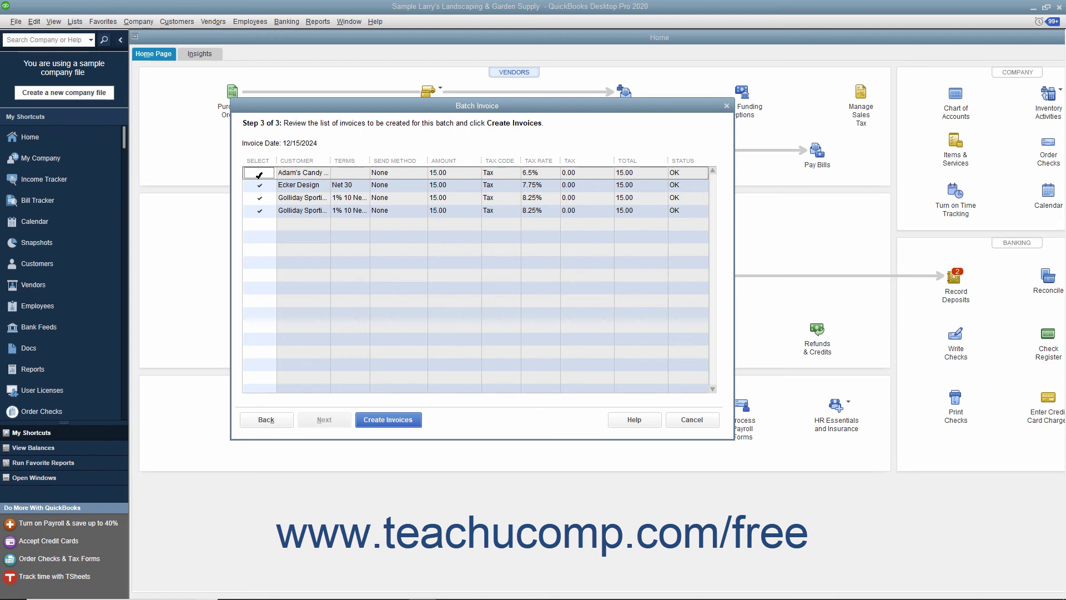
Step: Uncheck Adam's Candy Shop and create invoices for the remaining three customers
{"action": "left_click", "coordinate": [259, 175]}
{"action": "left_click", "coordinate": [402, 425]}
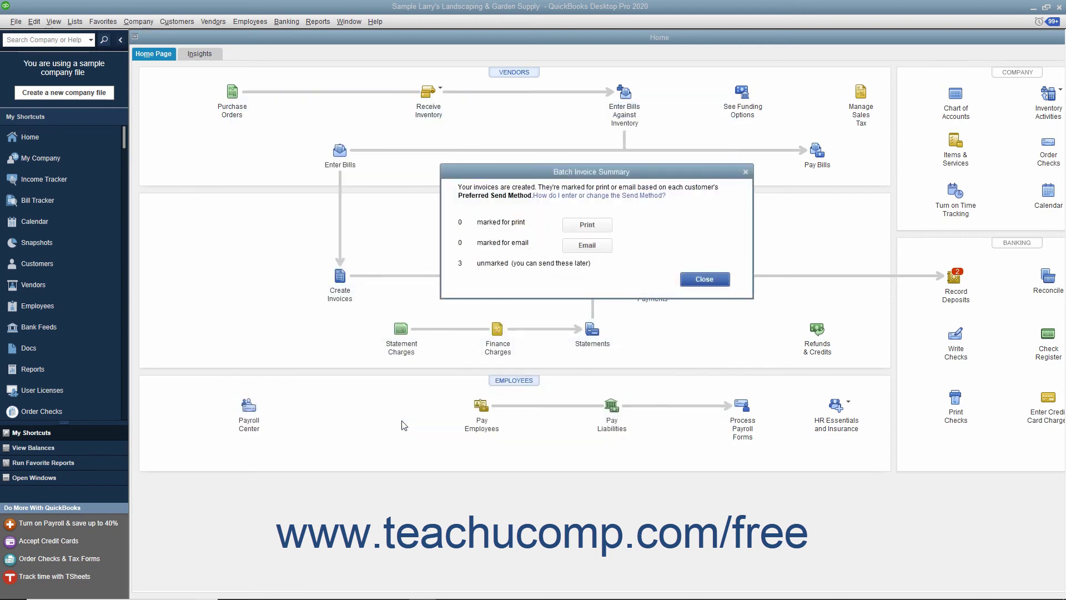